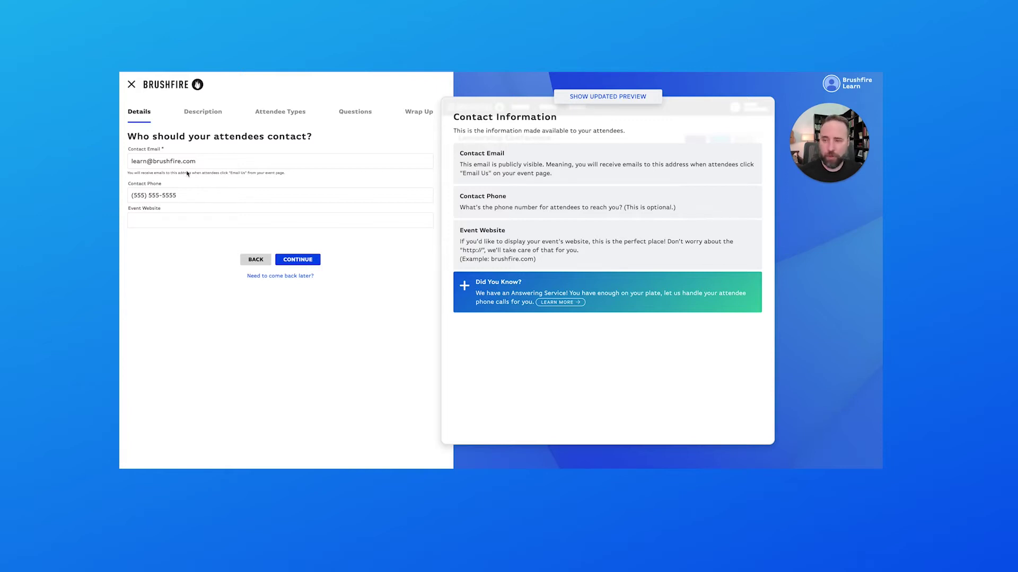
- Leave the Details step, with contact email and phone already filled in
click(293, 260)
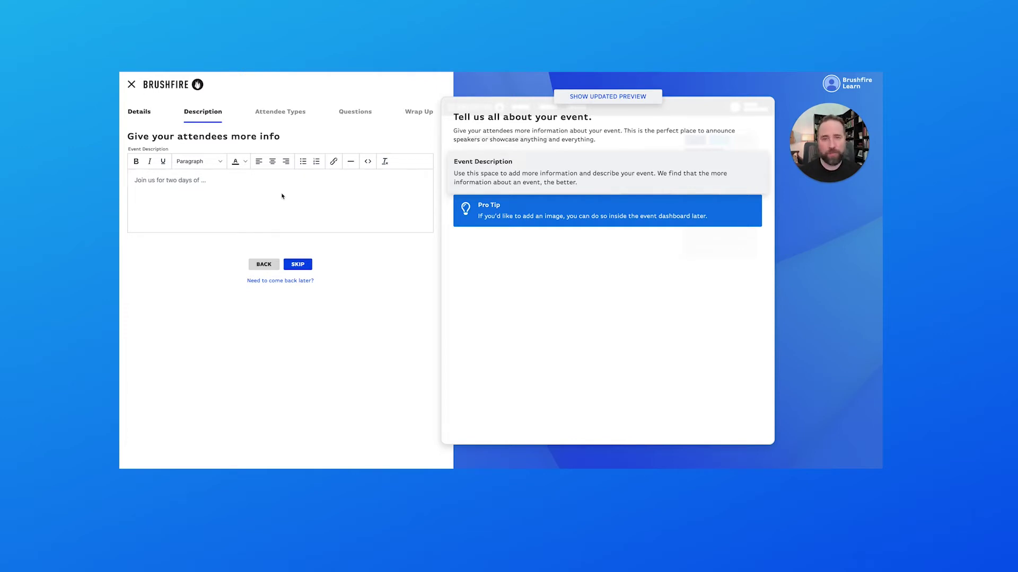
- Paste the two-day leadership event description into the Event Description editor and continue
text(Join us for two days of learning about leadership! Come join people from all around our city as we all discover how to lead in this ever changing environment.)
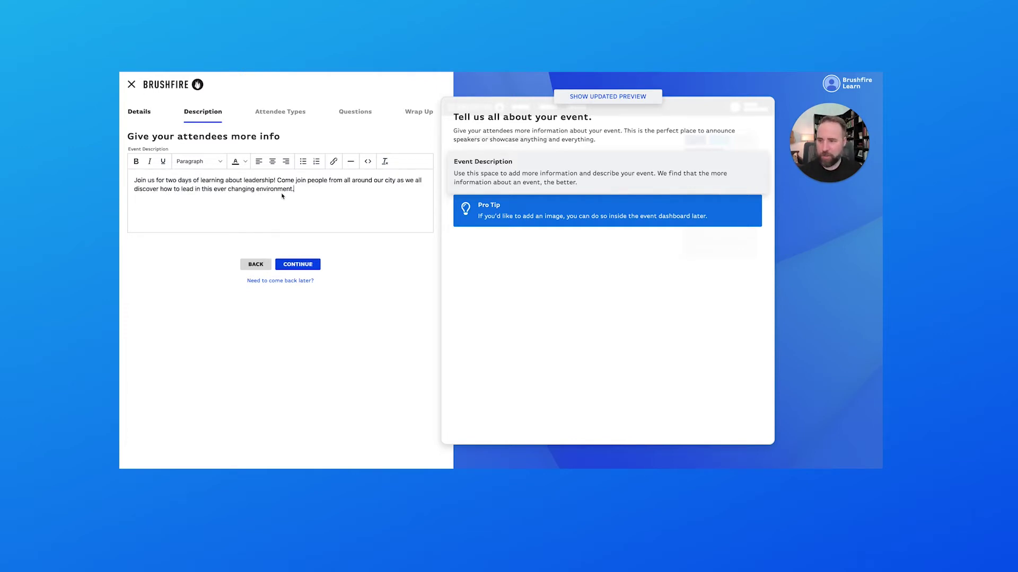
click(297, 265)
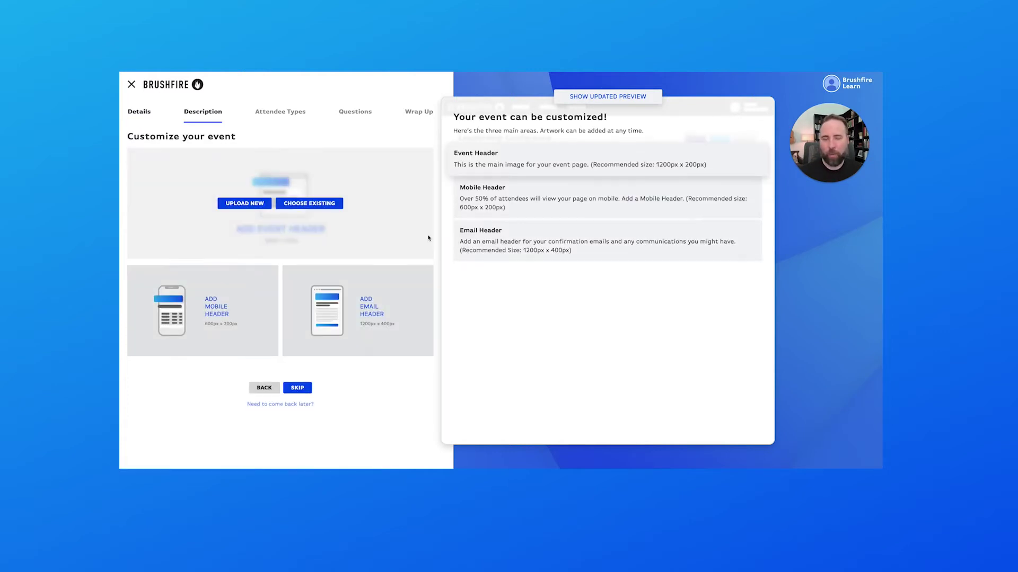
click(607, 98)
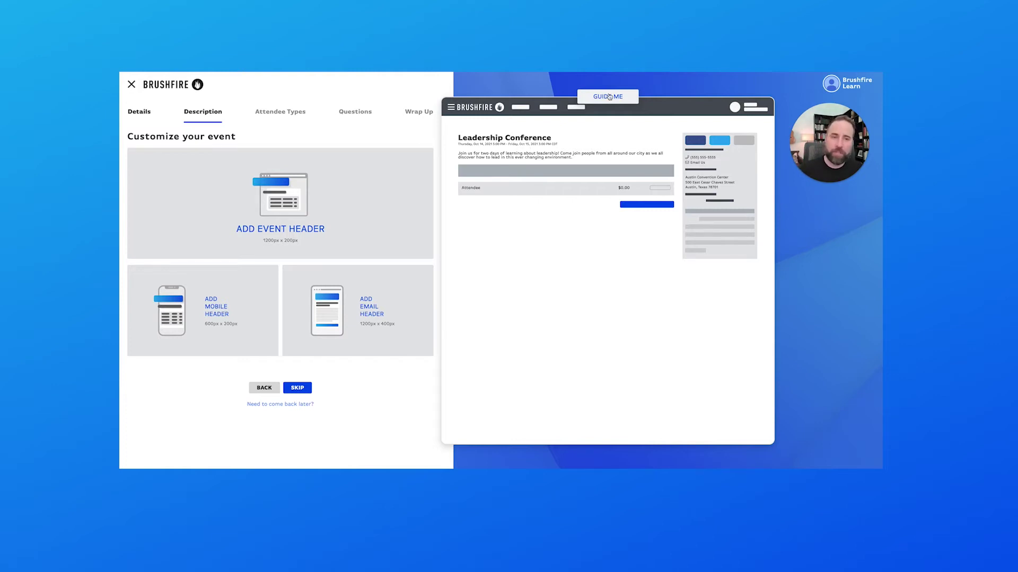
click(610, 97)
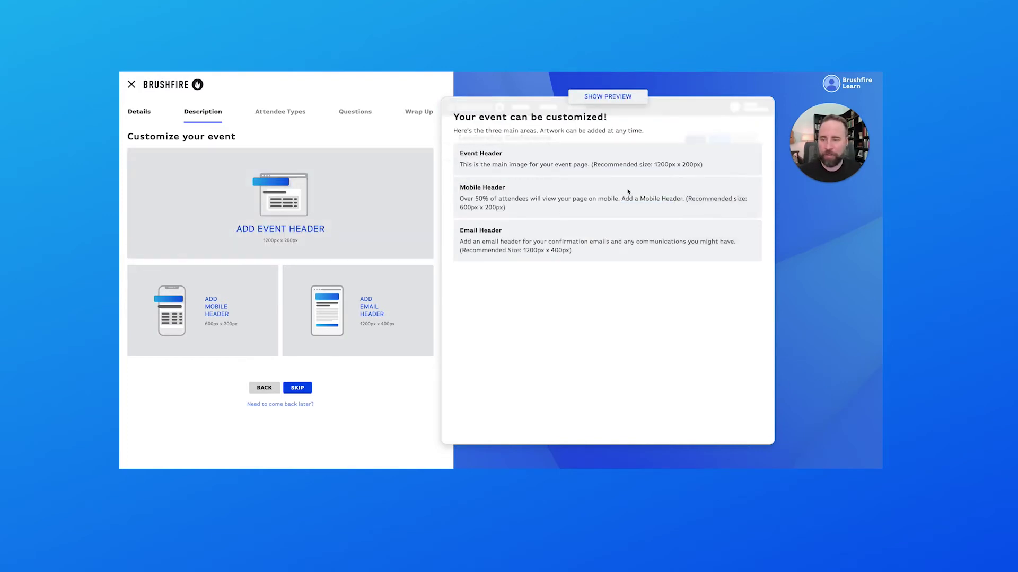
mouse_move(276, 185)
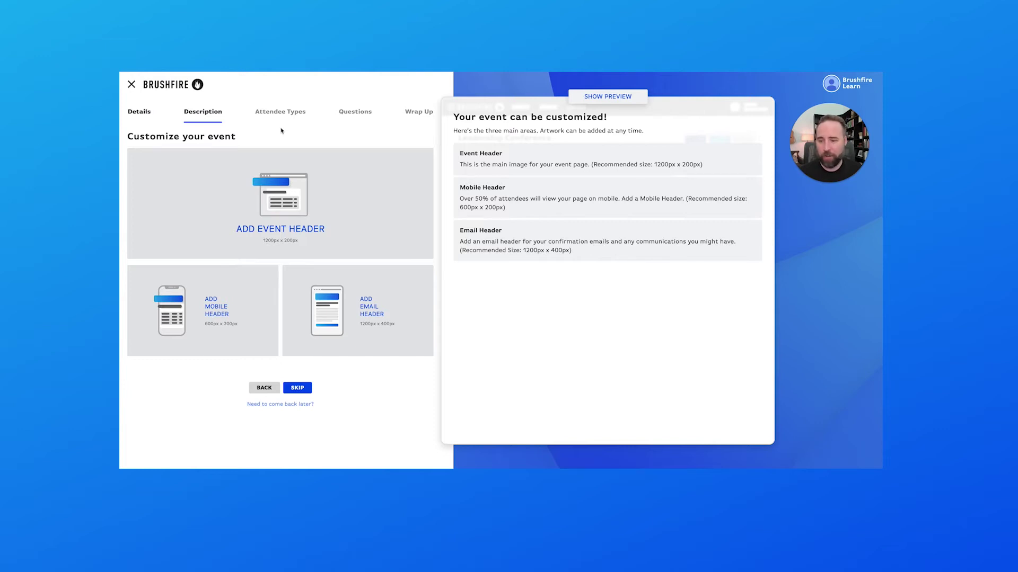
mouse_move(317, 198)
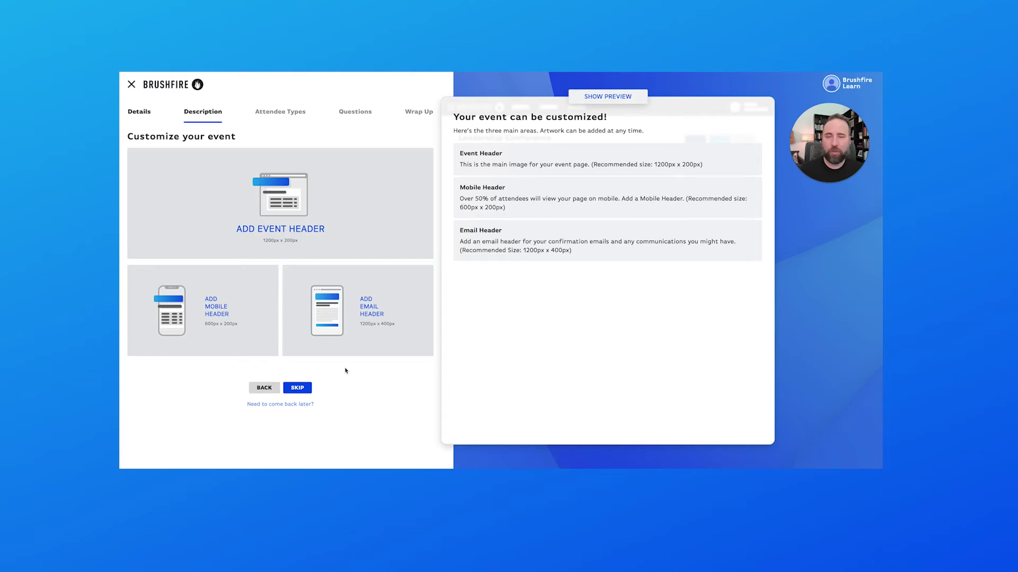
- Use the existing image 1_BFO-HEADER.PNG as the event header banner
mouse_move(270, 242)
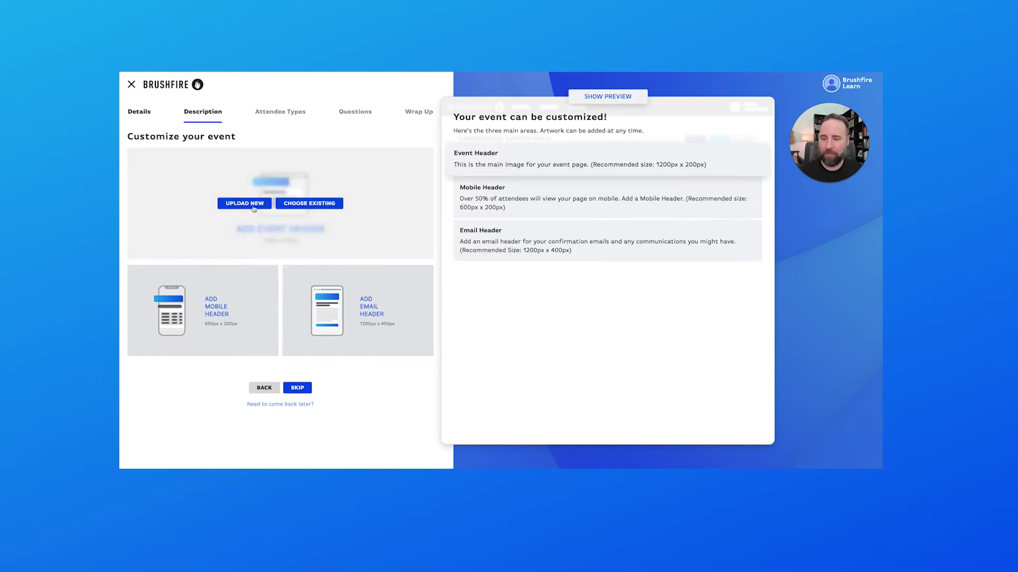
click(304, 207)
click(445, 268)
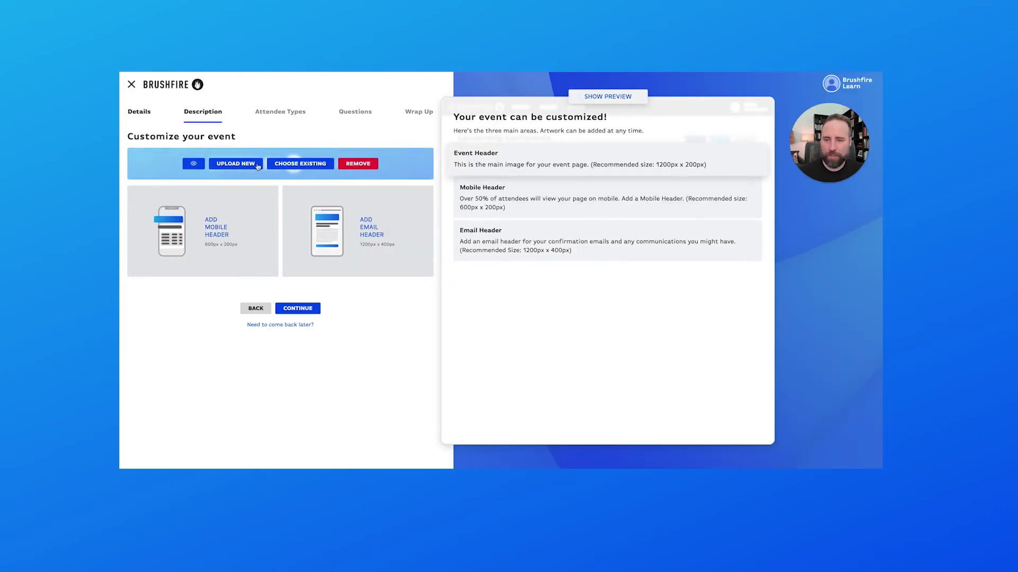
click(298, 309)
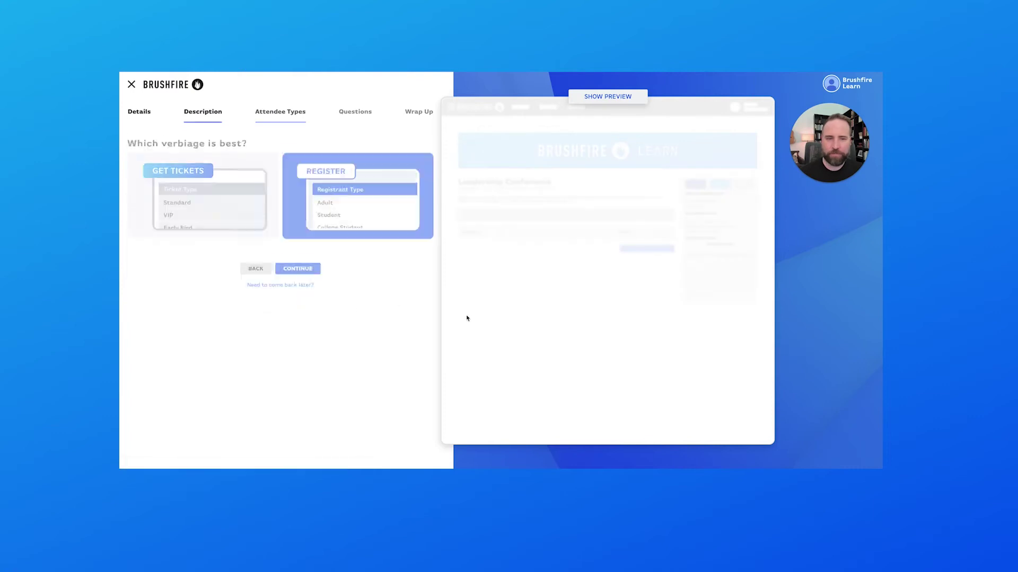
- Preview the event page with its new header, then keep registration wording
click(608, 97)
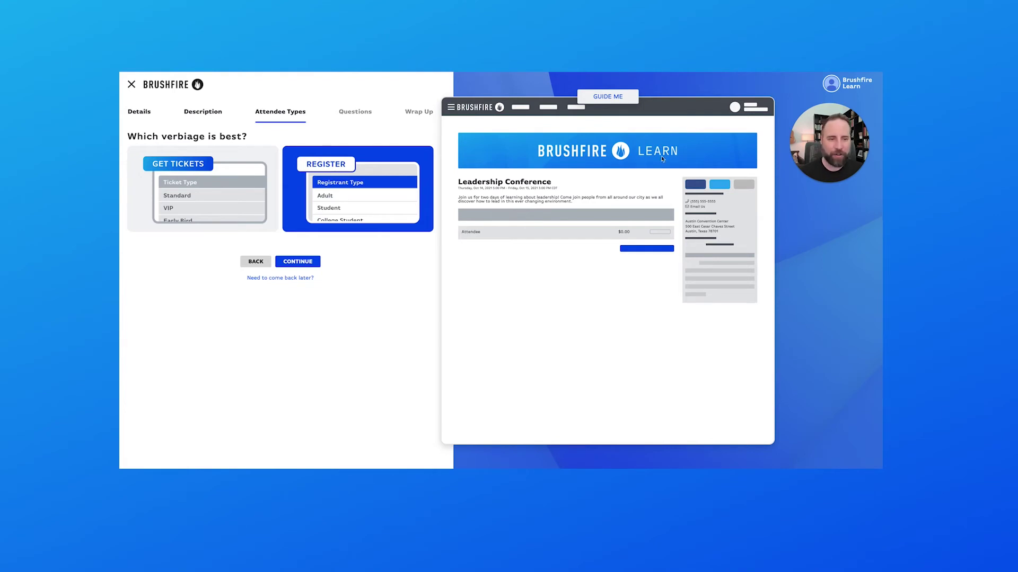
click(601, 96)
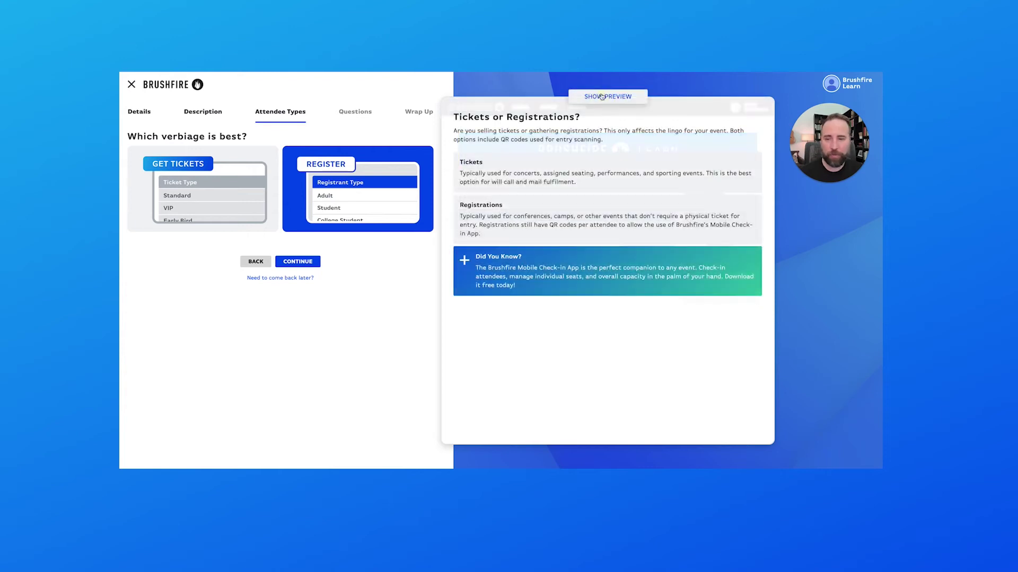
click(295, 264)
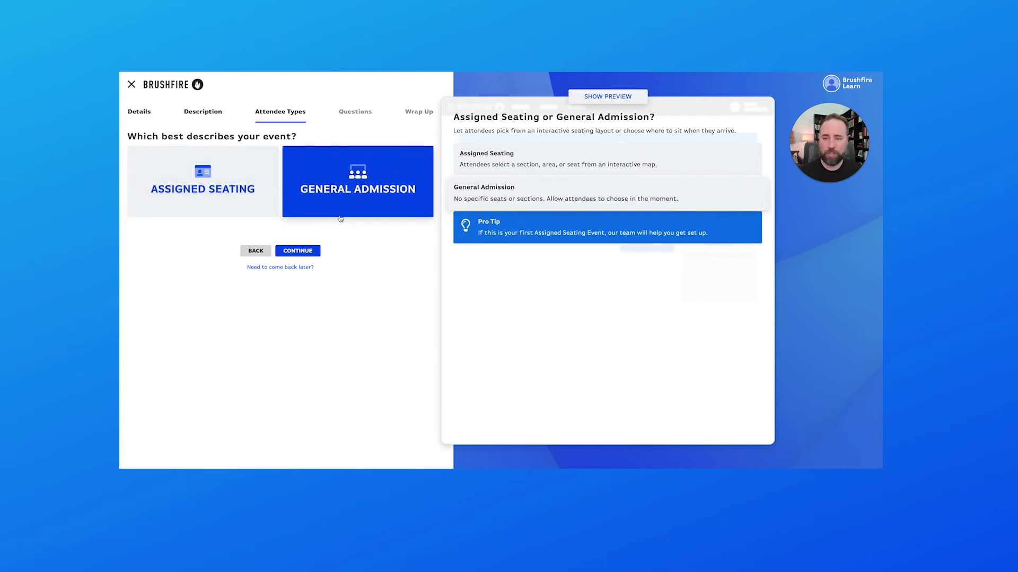
- Keep General Admission seating to reach the attendee types list
click(295, 252)
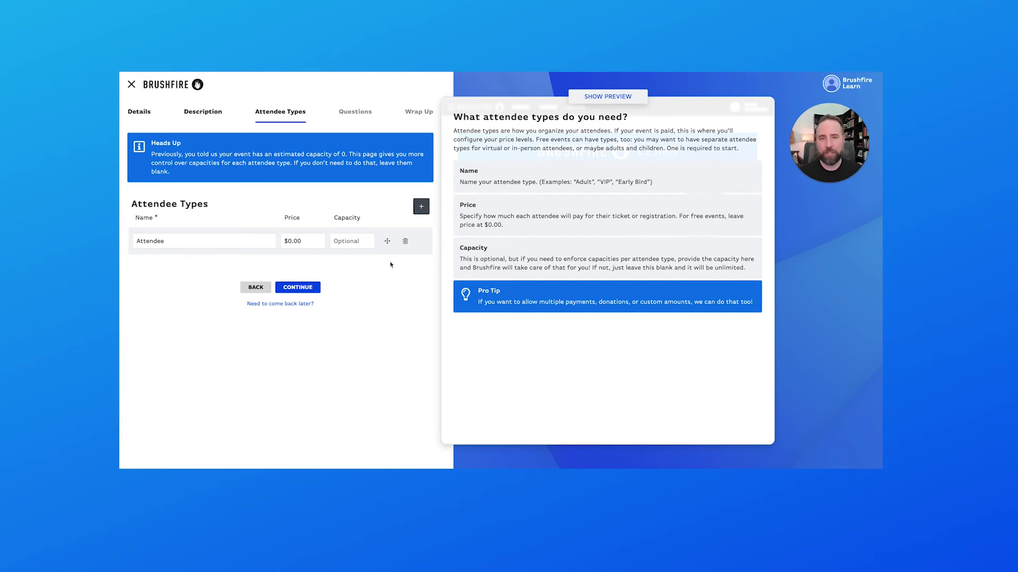
- Rename the default Attendee type to Early Bird, priced at $15.00
double_click(191, 239)
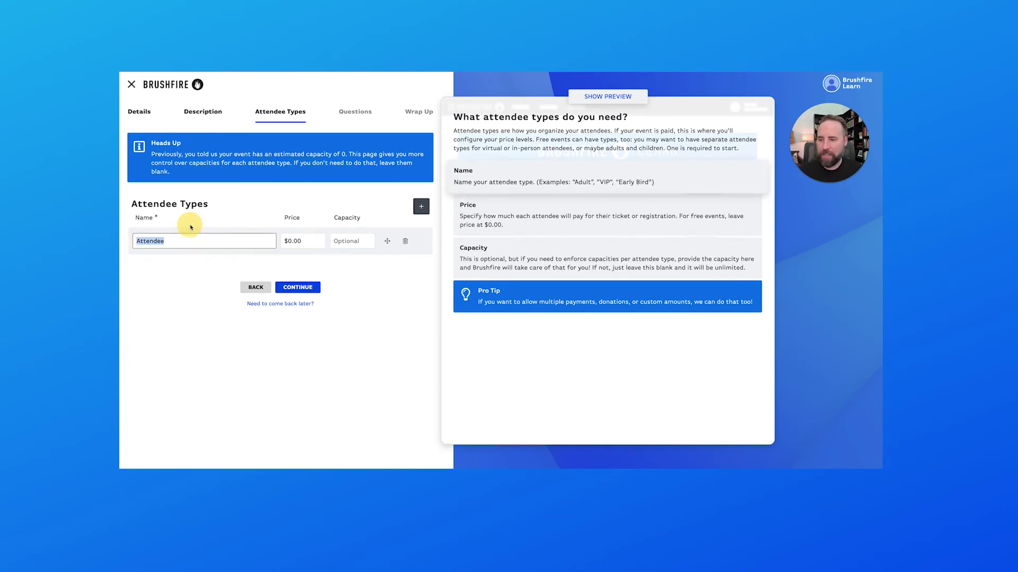
text(Earl)
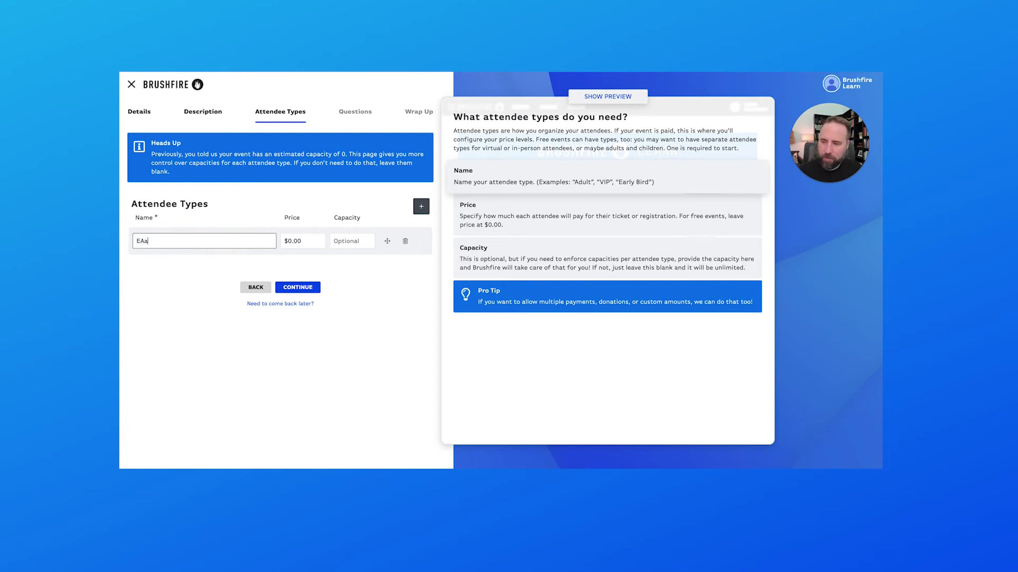
key(BackSpace)
key(BackSpace)
key(BackSpace)
text(arly Bird)
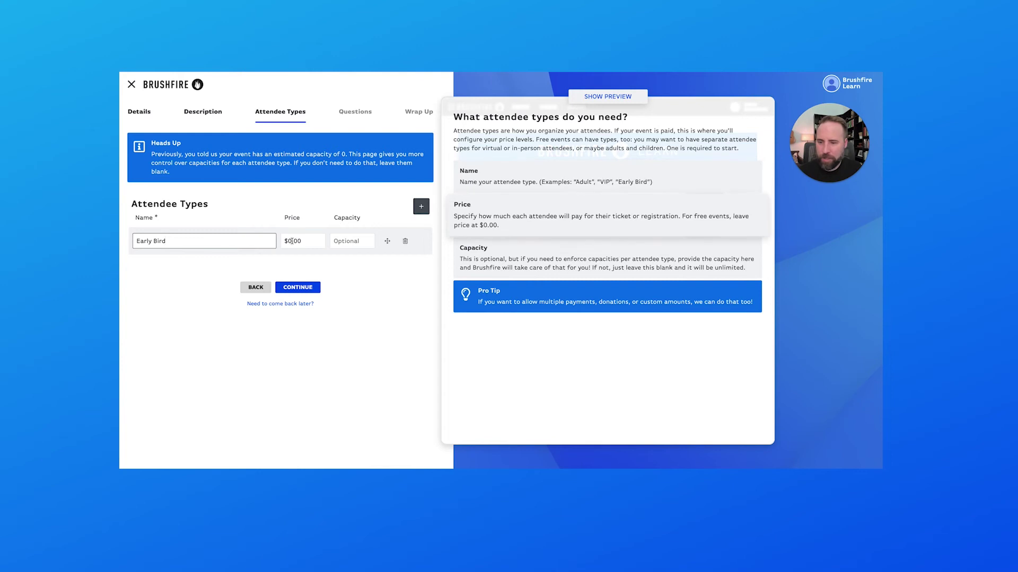
click(289, 241)
text(15)
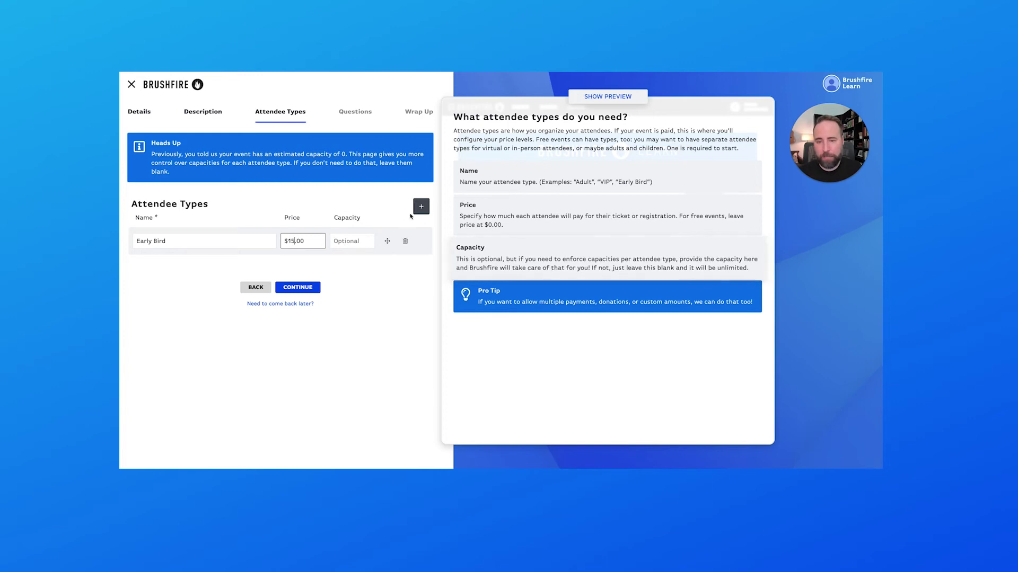
- Add a General Admission attendee type priced at $20.00 and save the attendee types
click(420, 206)
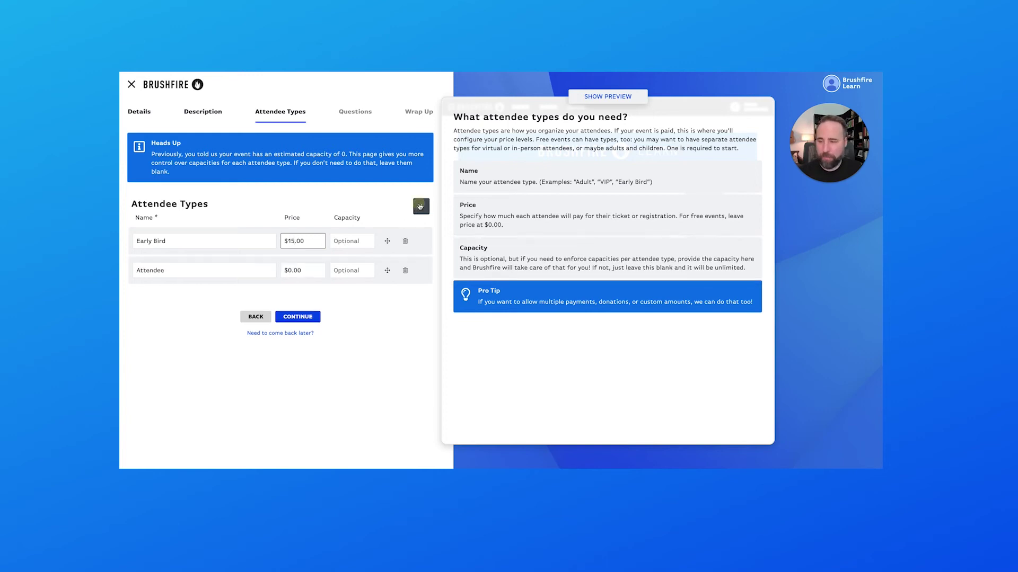
click(176, 270)
double_click(176, 270)
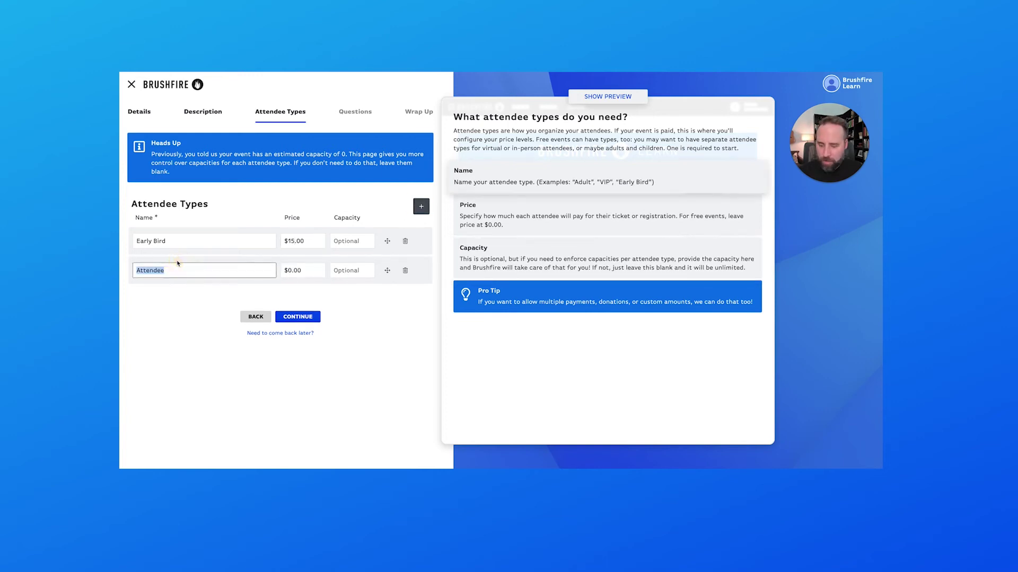
text(Gener)
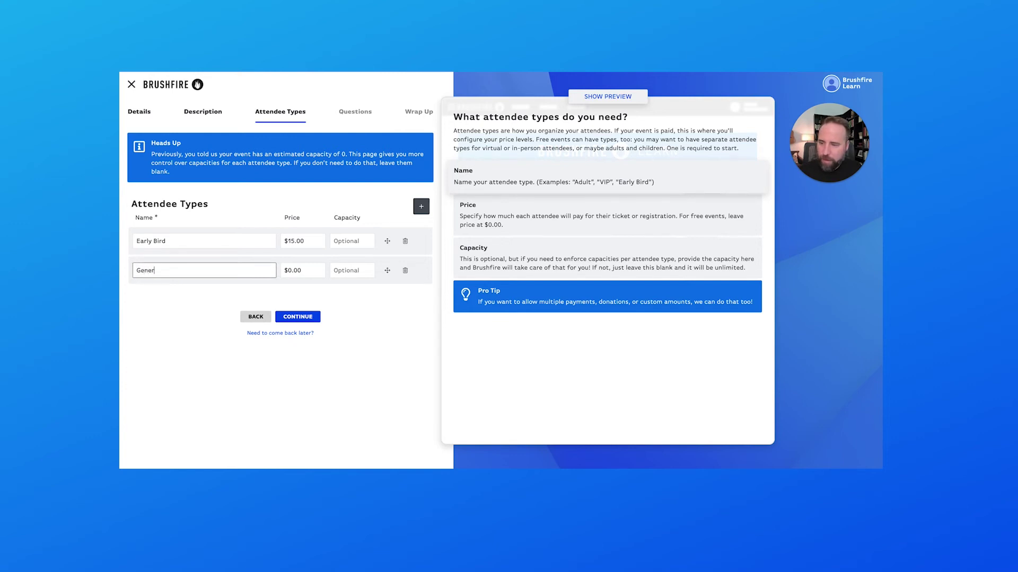
text(al Admission)
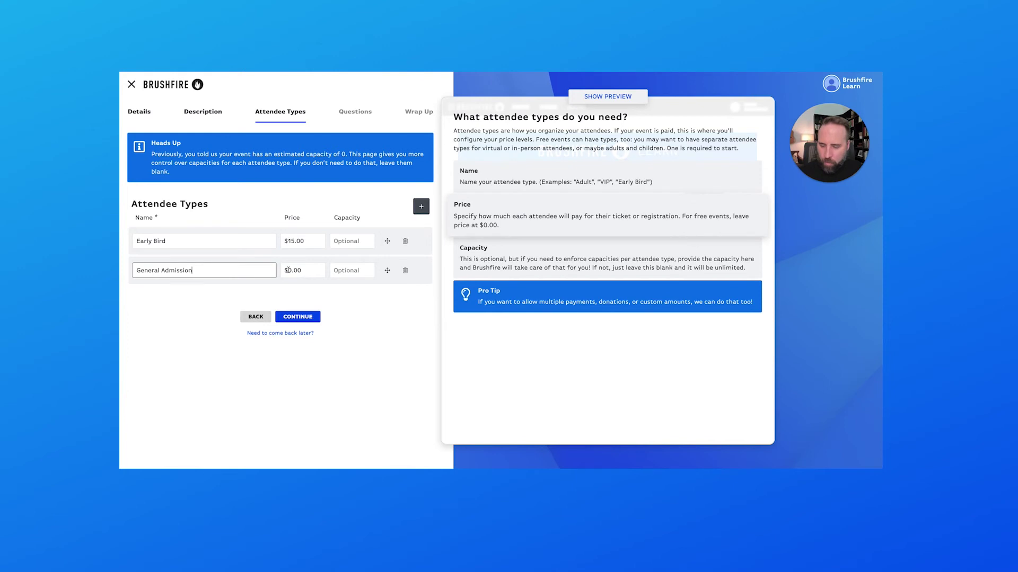
click(288, 271)
text(2)
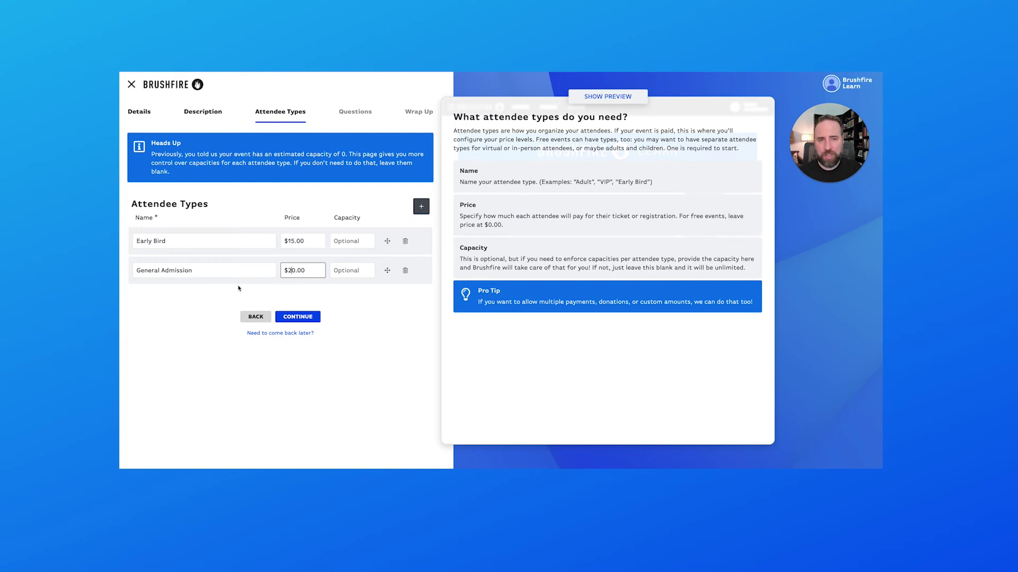
click(310, 318)
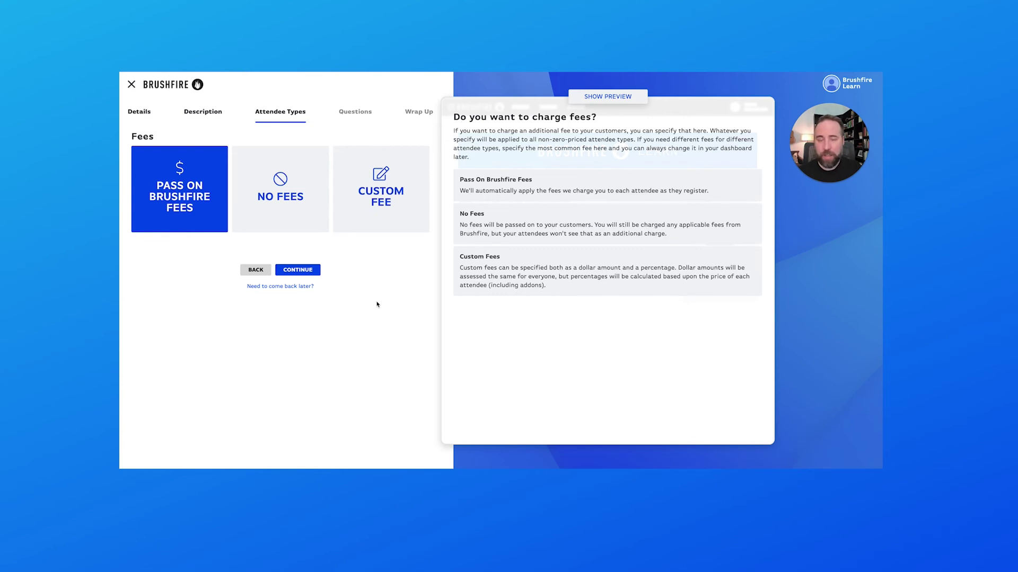
- Compare the pass-on and custom fee options, then settle on No Fees
click(288, 209)
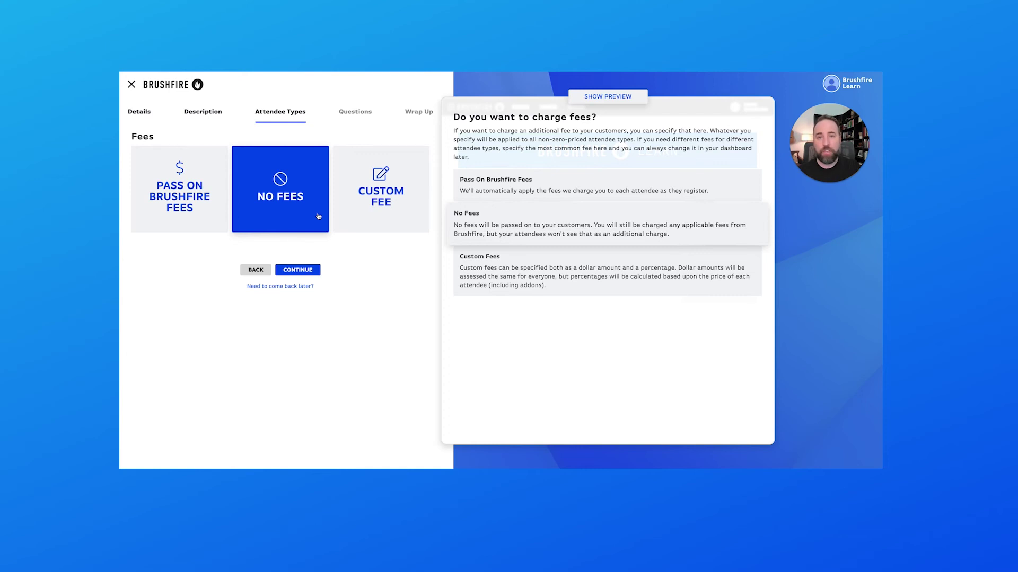
click(191, 191)
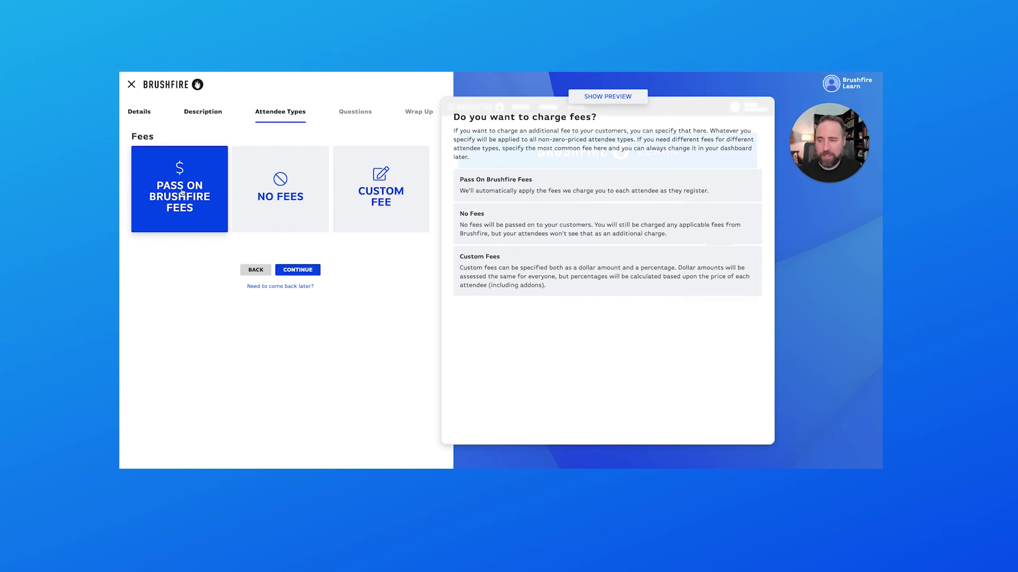
click(370, 204)
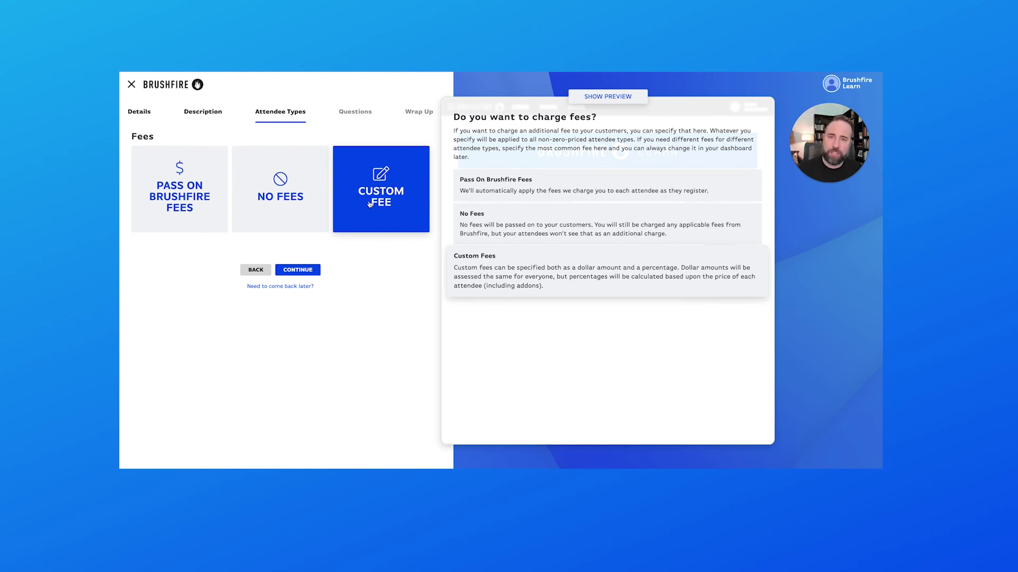
click(280, 191)
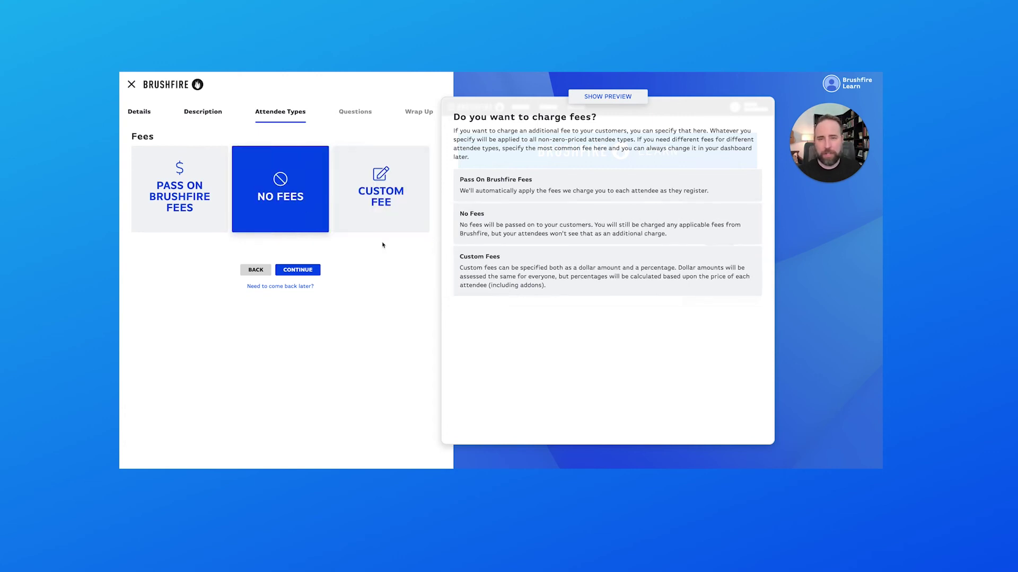
click(300, 271)
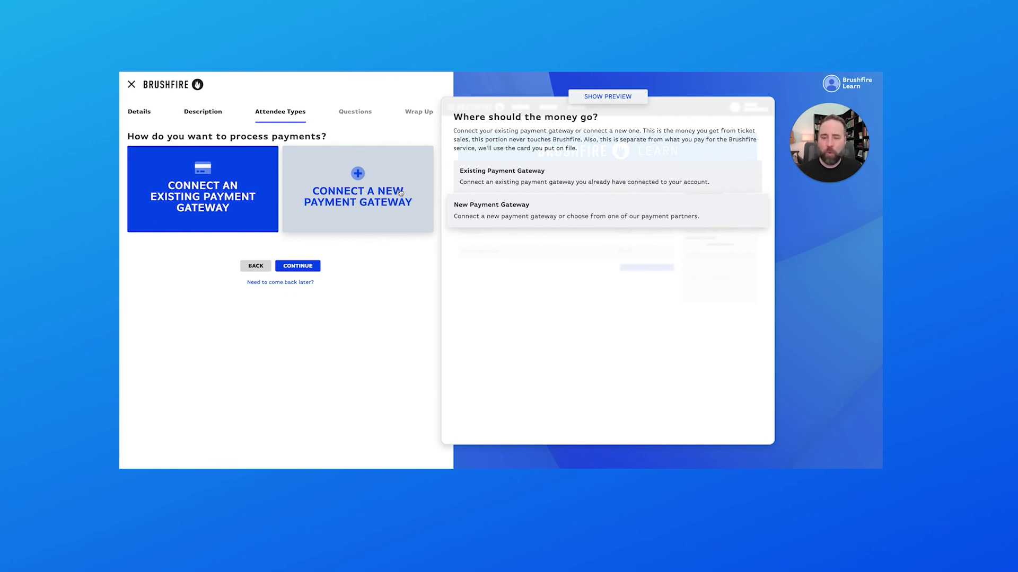
- Choose Connect a New Payment Gateway to bring up Square, Stripe and later options
click(368, 188)
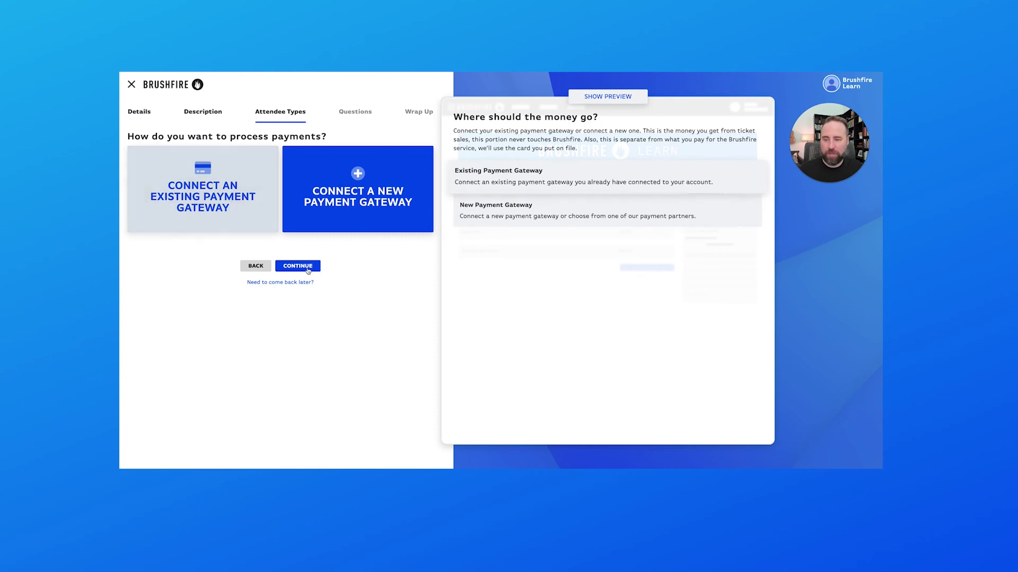
click(304, 266)
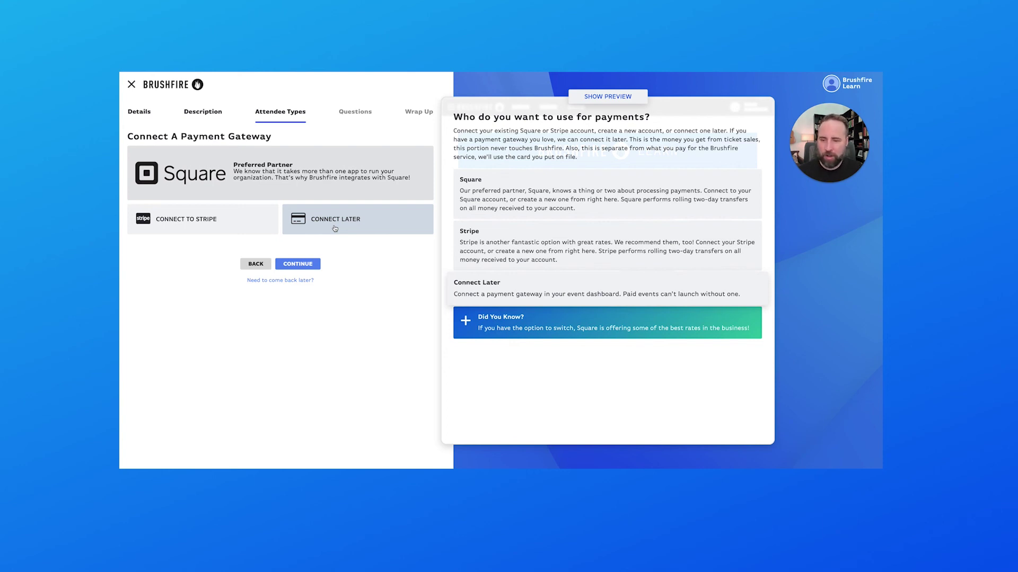
- Choose Connect Later for the payment gateway and move on to attendee questions
click(334, 228)
click(298, 264)
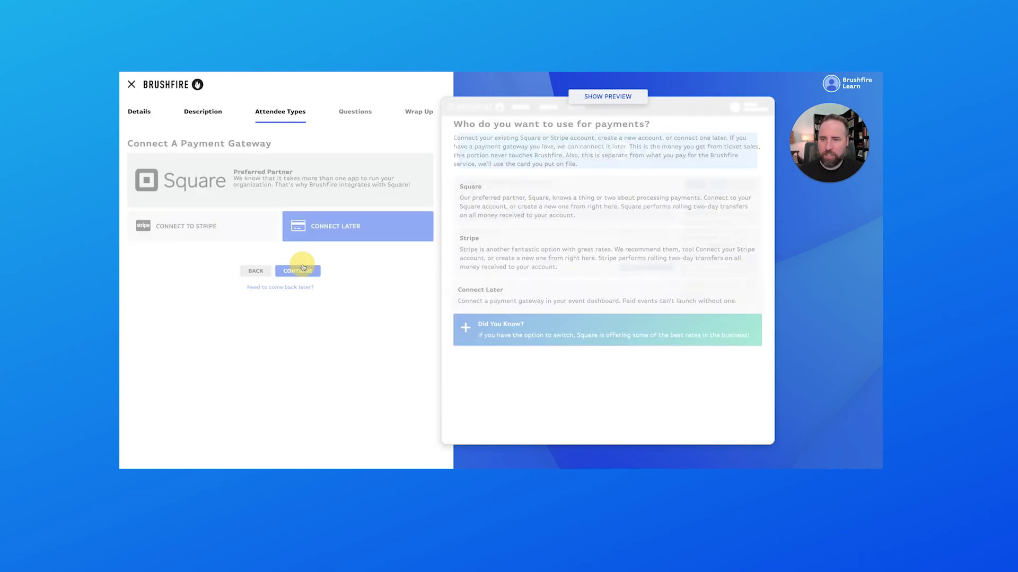